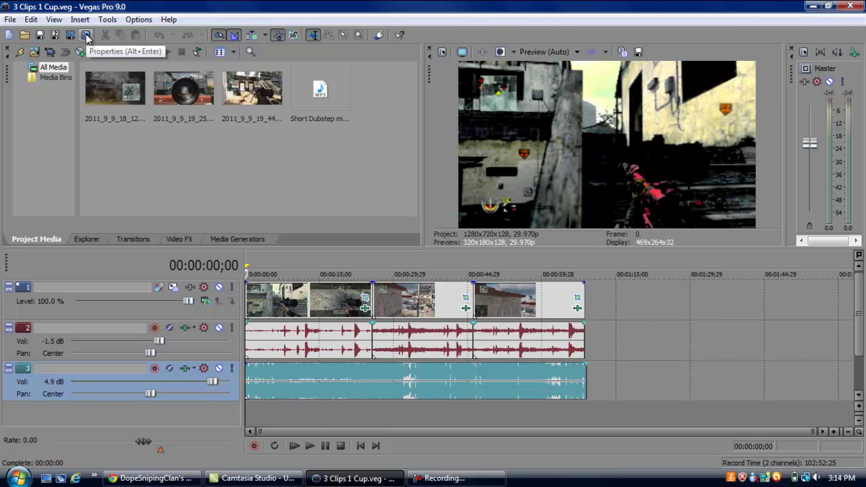
Open Project Properties and keep the HDV 720-30p template (1280x720, 29.970 fps)
left_click(86, 36)
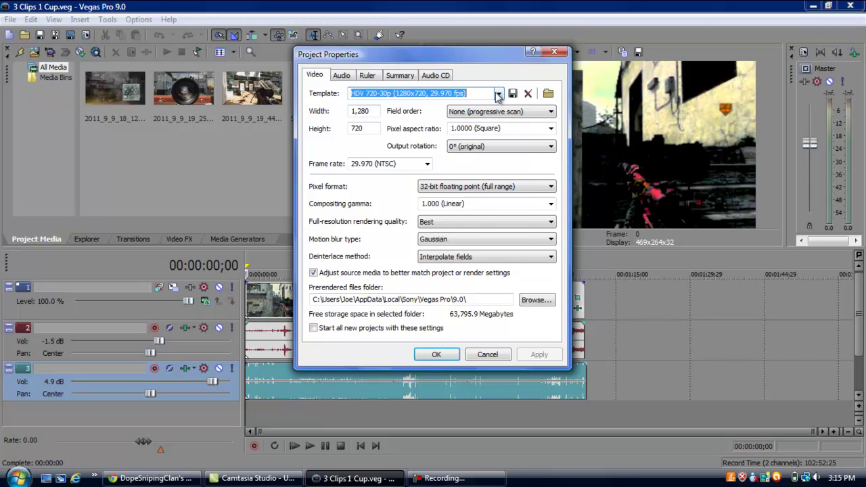
left_click(499, 94)
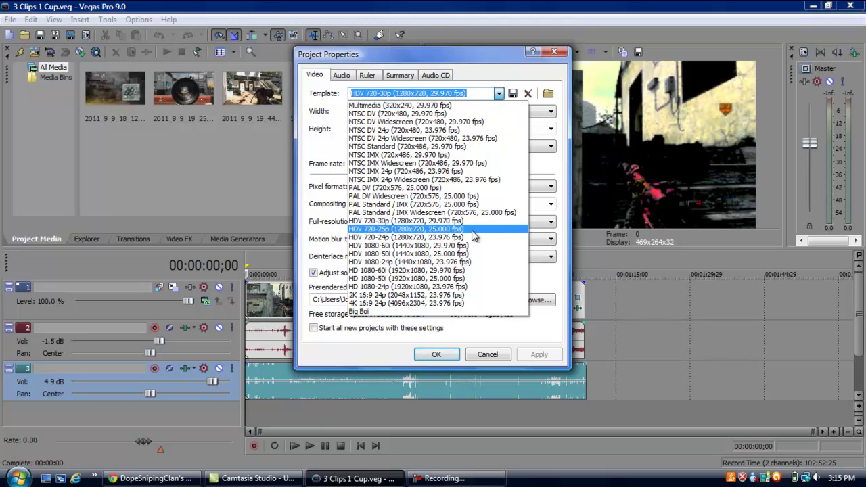
left_click(545, 282)
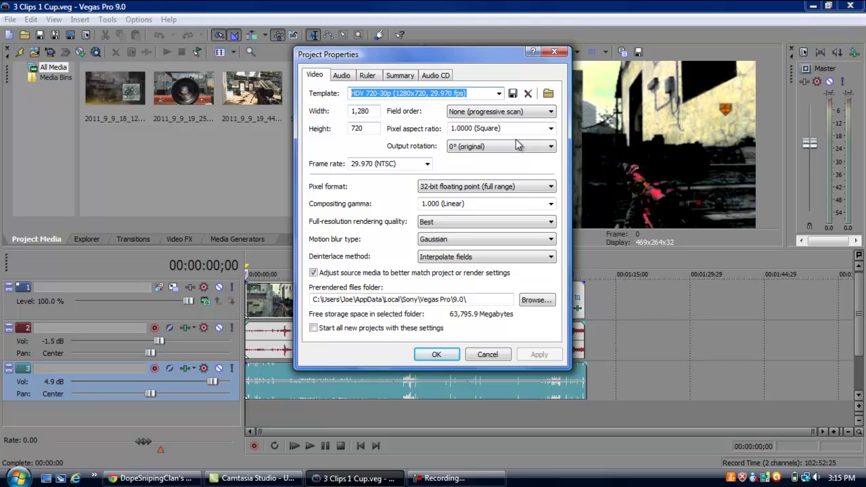
Keep the frame rate at 29.970 (NTSC) and full-resolution rendering quality at Best
left_click(427, 165)
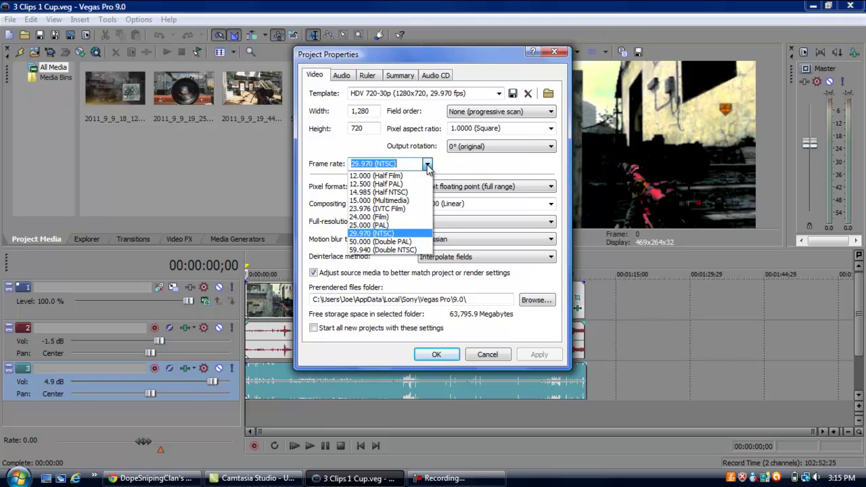
left_click(428, 166)
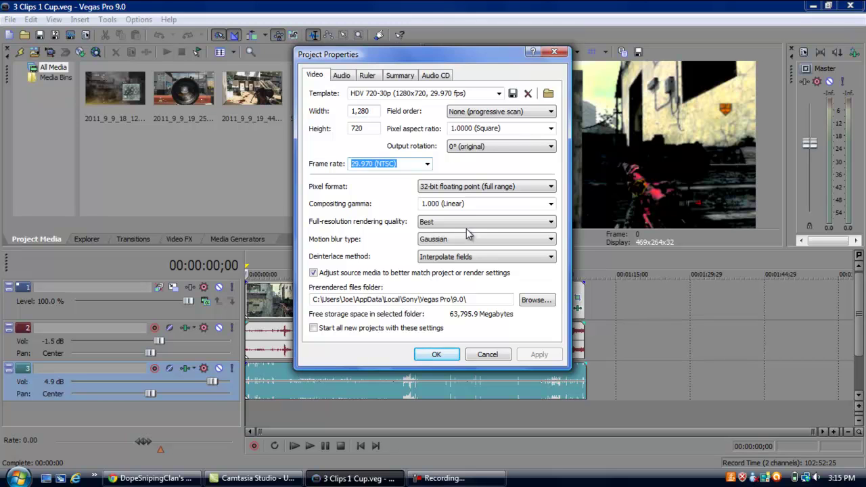
left_click(468, 225)
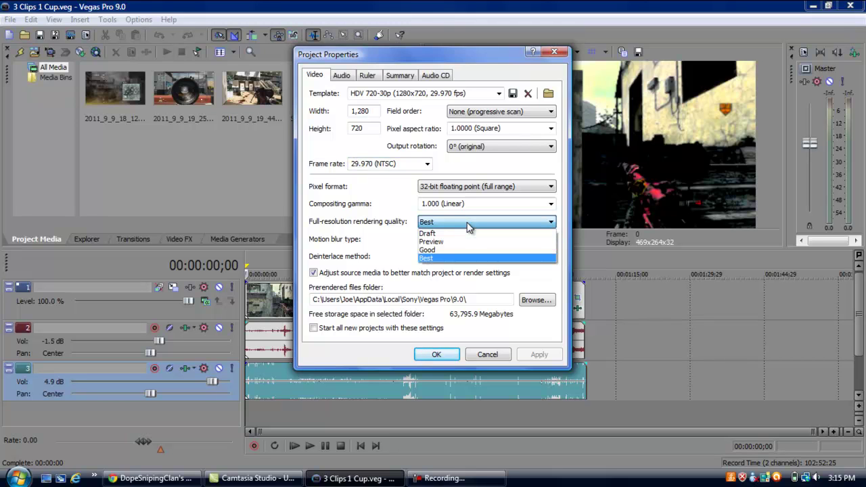
left_click(468, 225)
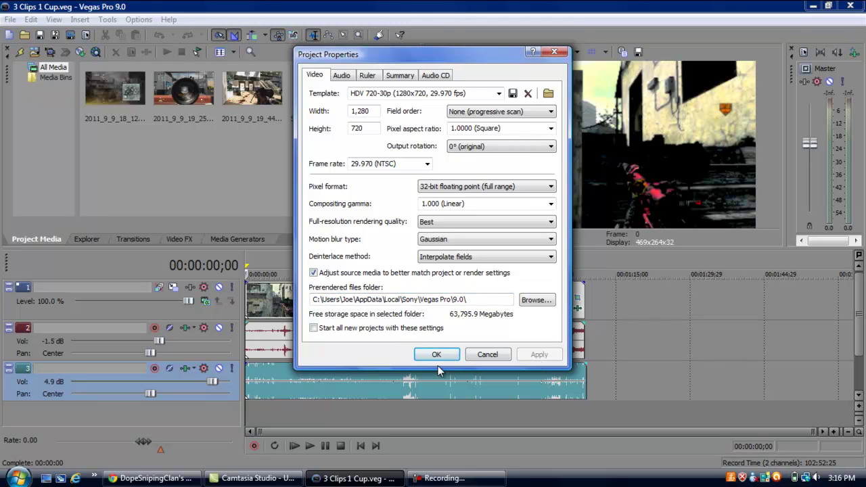
Close Project Properties and show the Brightness and Contrast presets in Video FX
left_click(552, 52)
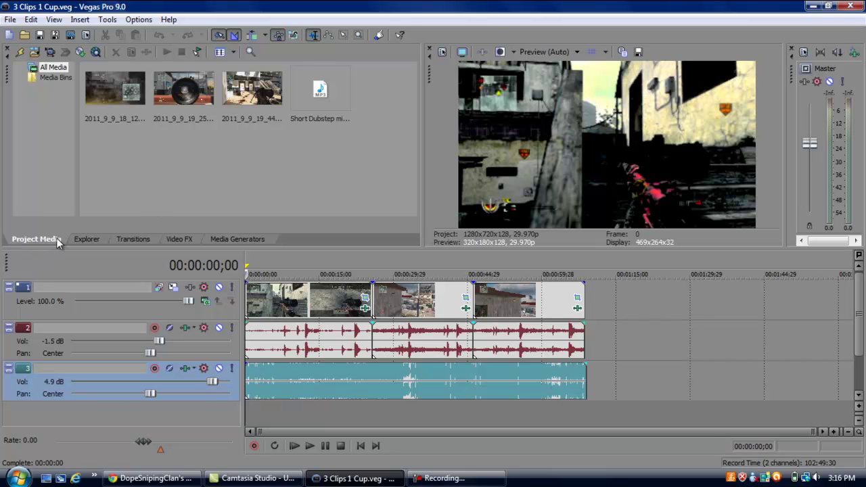
left_click(177, 239)
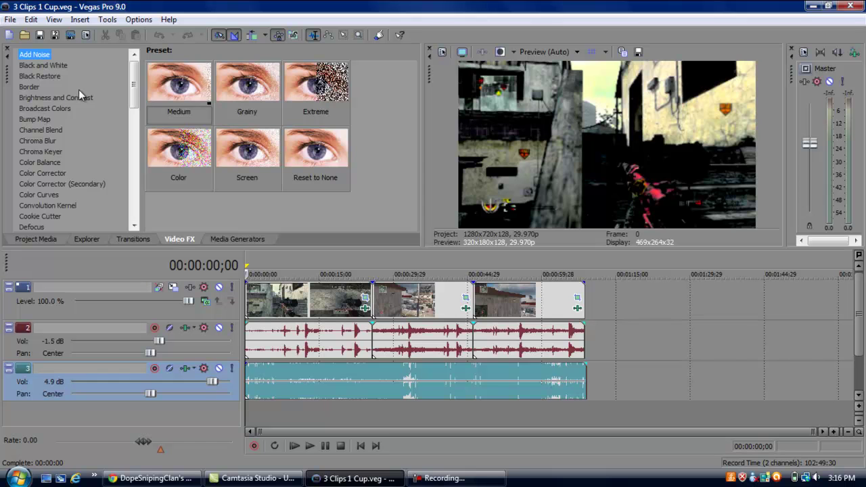
mouse_move(134, 84)
left_mouse_down()
mouse_move(135, 197)
mouse_move(134, 72)
left_mouse_up()
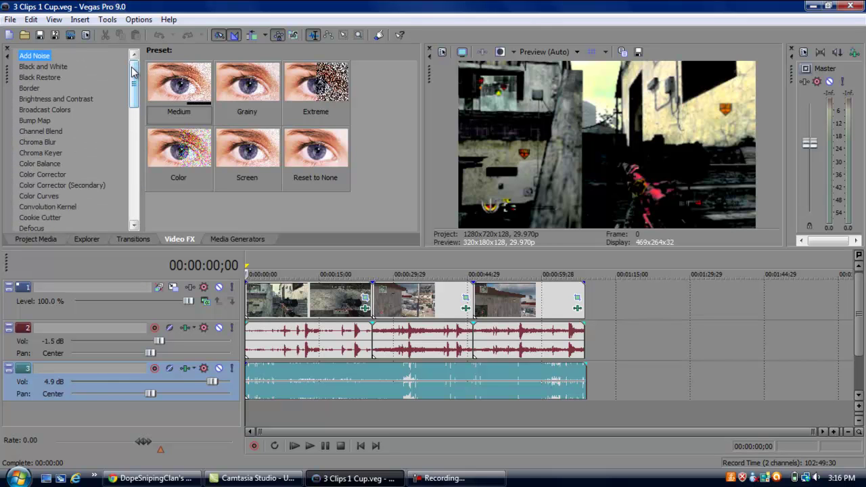
left_click(86, 99)
Check the Saturation Adjust presets, then select Brightness and Contrast's Reset to None preset
left_click_drag(133, 84, 132, 127)
scroll(86, 118, "down", 8)
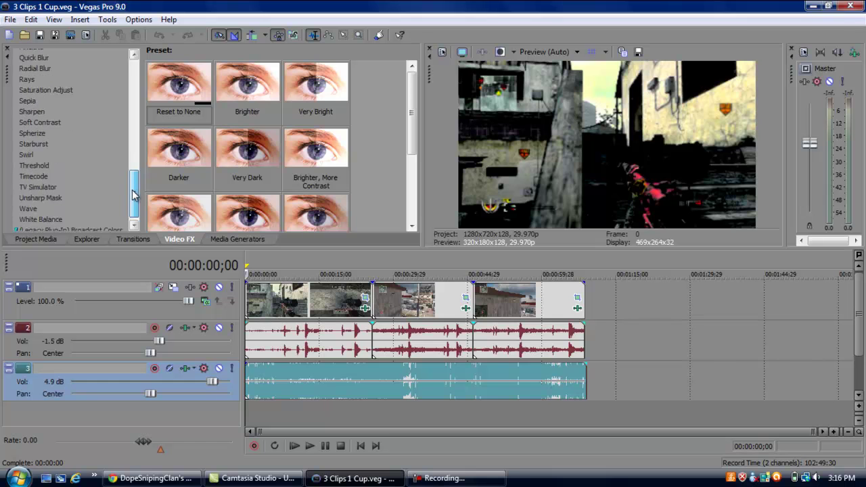
left_click(65, 83)
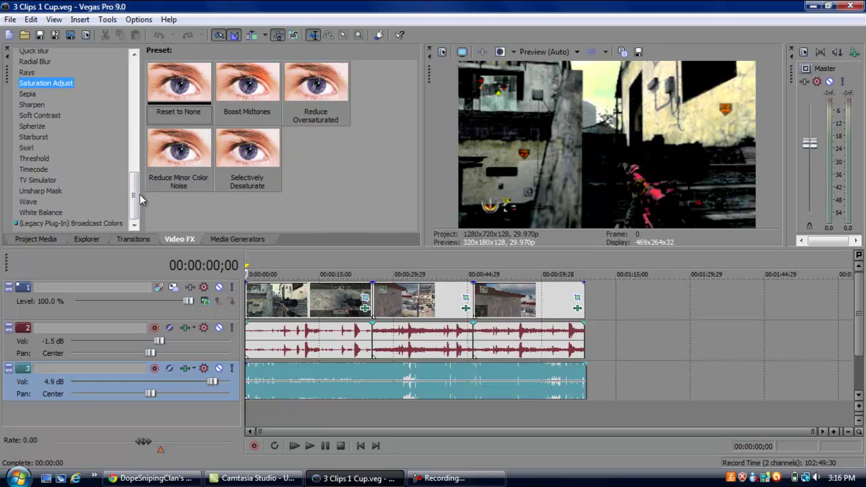
left_click_drag(136, 198, 127, 71)
left_click(81, 99)
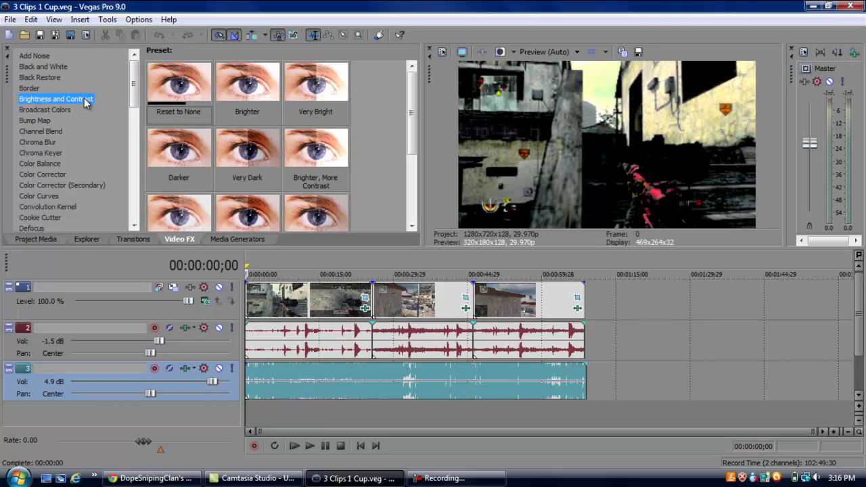
left_click(174, 88)
Apply the Reset to None Brightness and Contrast preset to the first video clip
left_click_drag(175, 88, 281, 310)
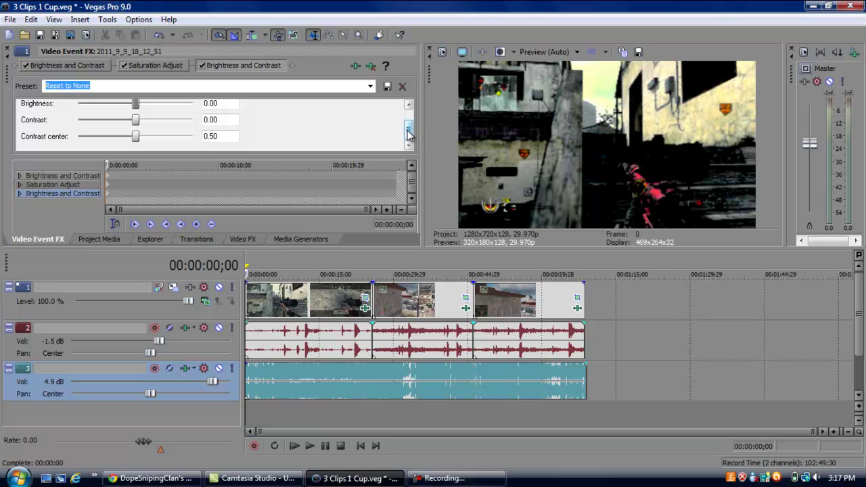
left_click_drag(408, 136, 408, 114)
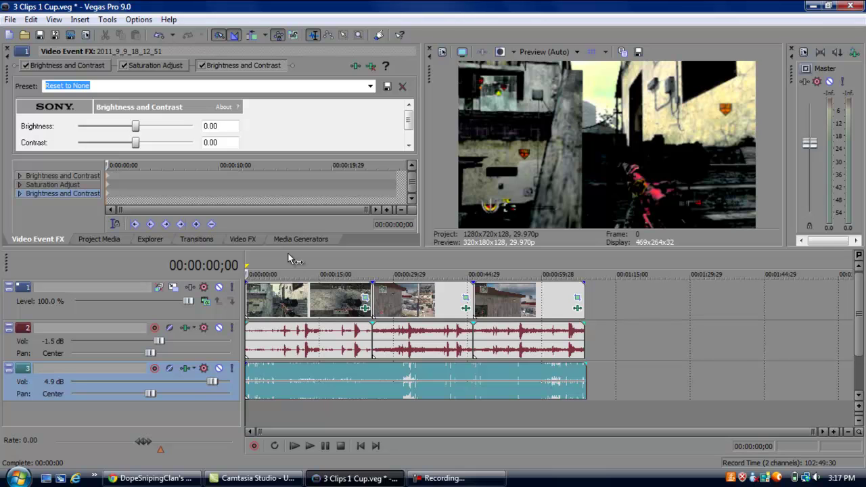
Enable Disable resample in the first clip's Properties, dismissing the colour scheme warning first
right_click(283, 308)
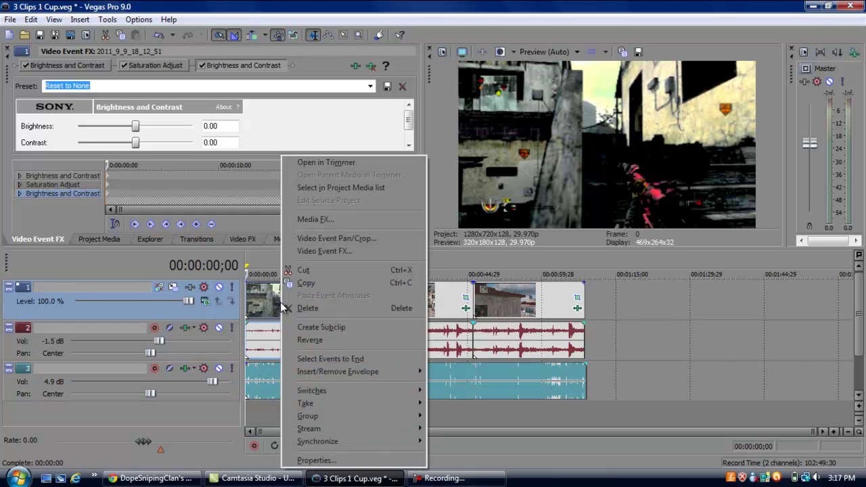
left_click(579, 436)
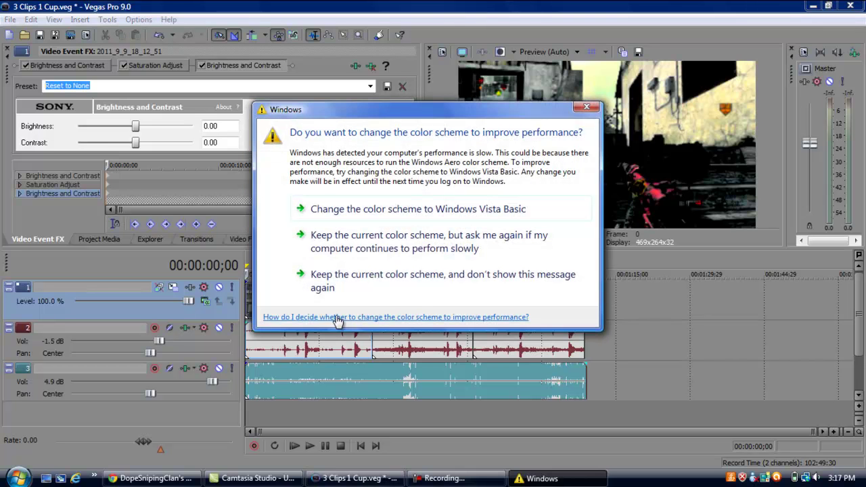
left_click(586, 108)
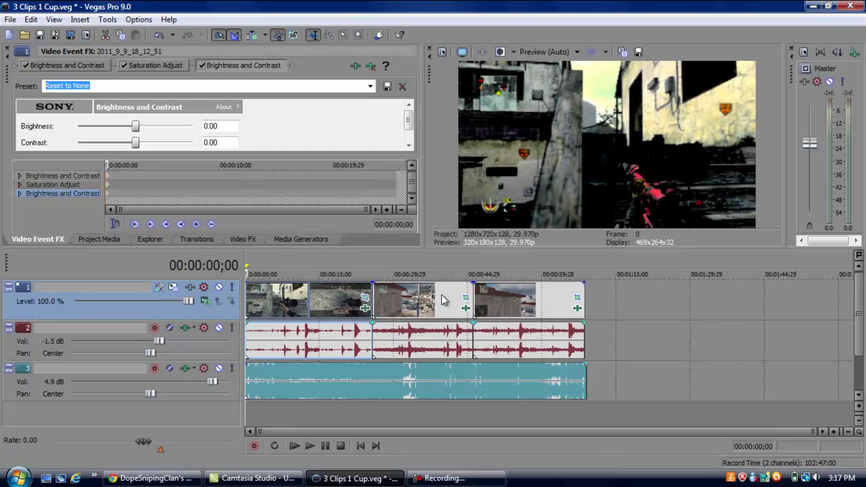
right_click(321, 304)
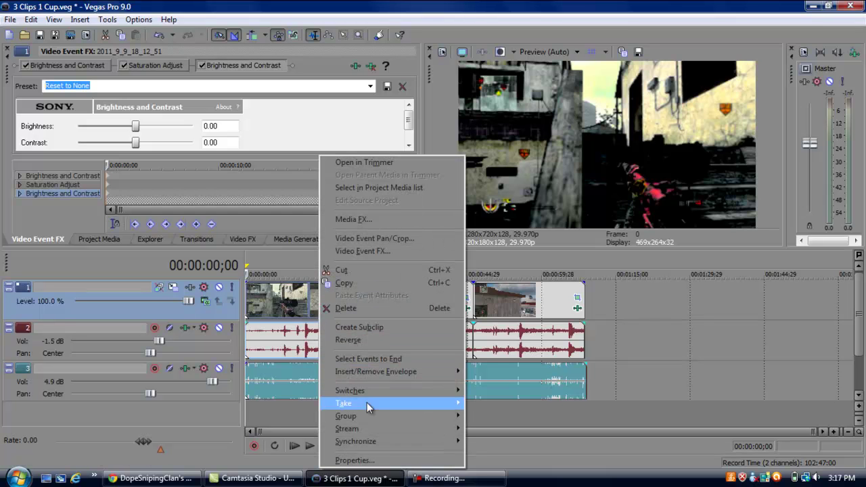
left_click(363, 461)
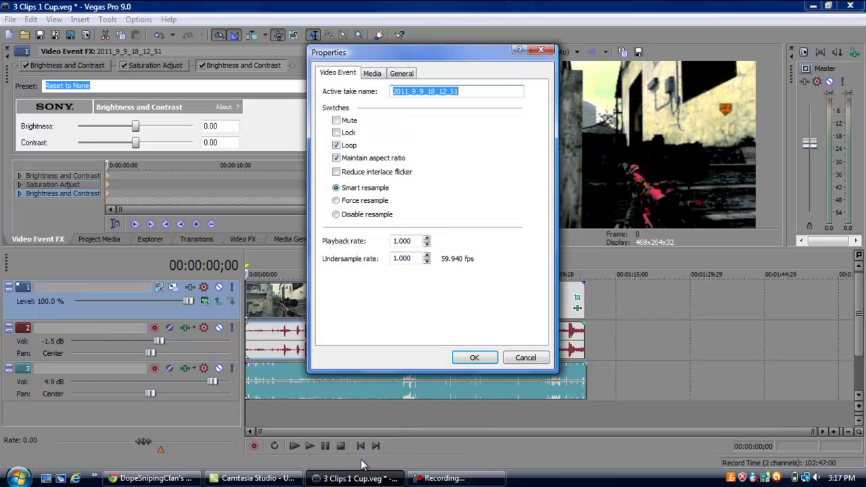
left_click(336, 215)
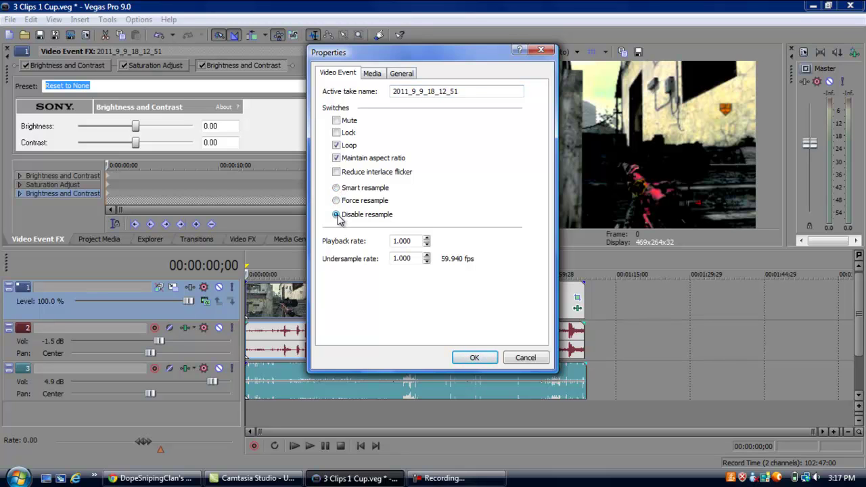
left_click(474, 358)
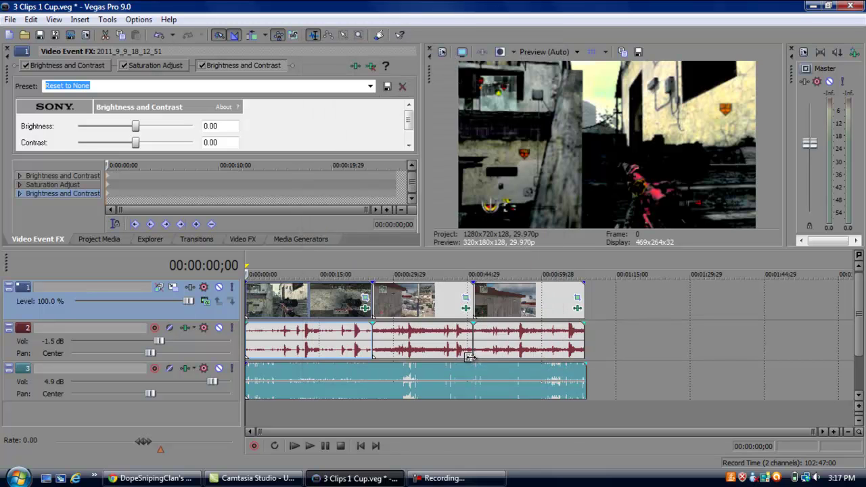
Enable Disable resample in the Properties of the second and third clips
right_click(415, 318)
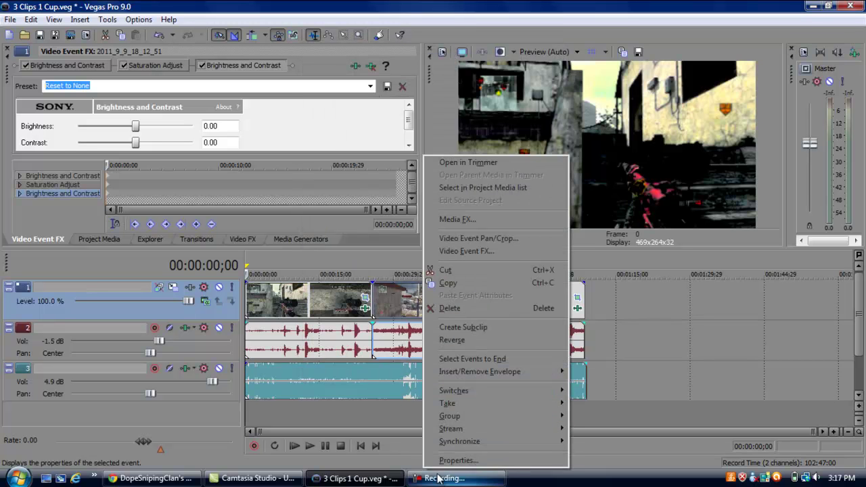
left_click(445, 462)
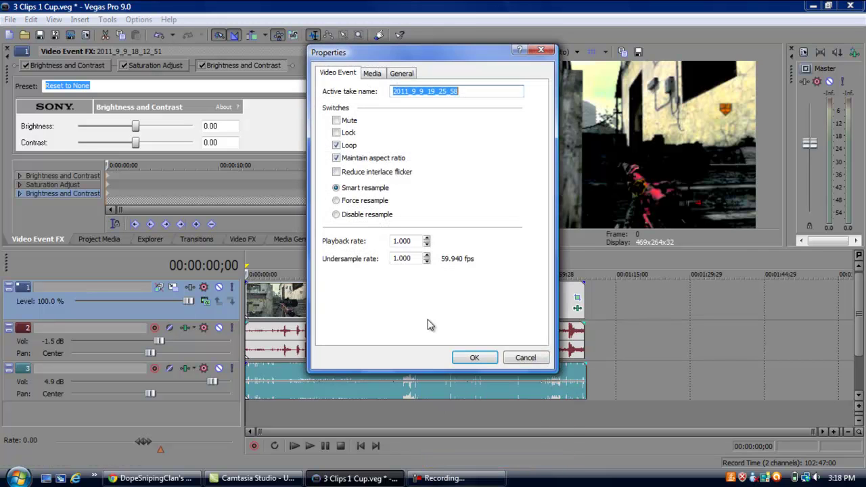
left_click(336, 215)
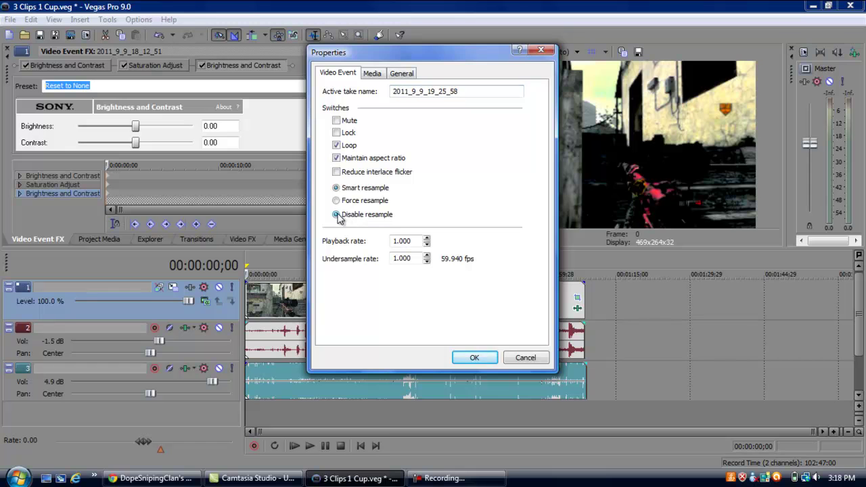
left_click(474, 358)
right_click(538, 314)
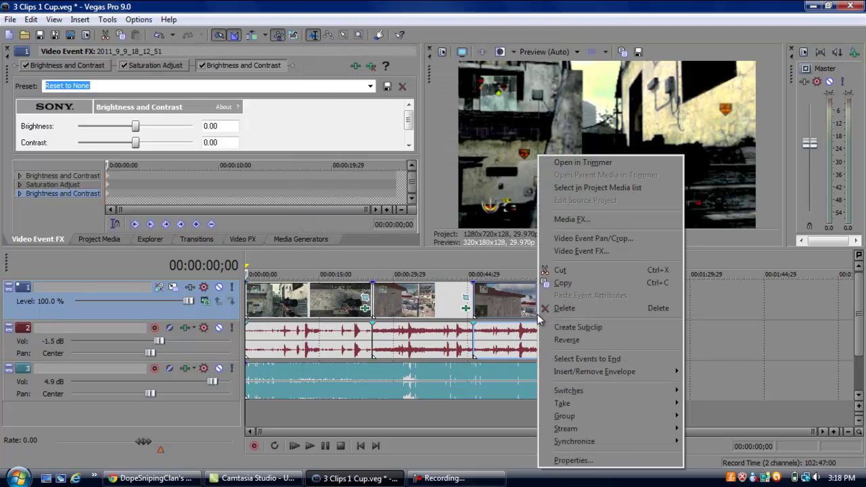
left_click(567, 461)
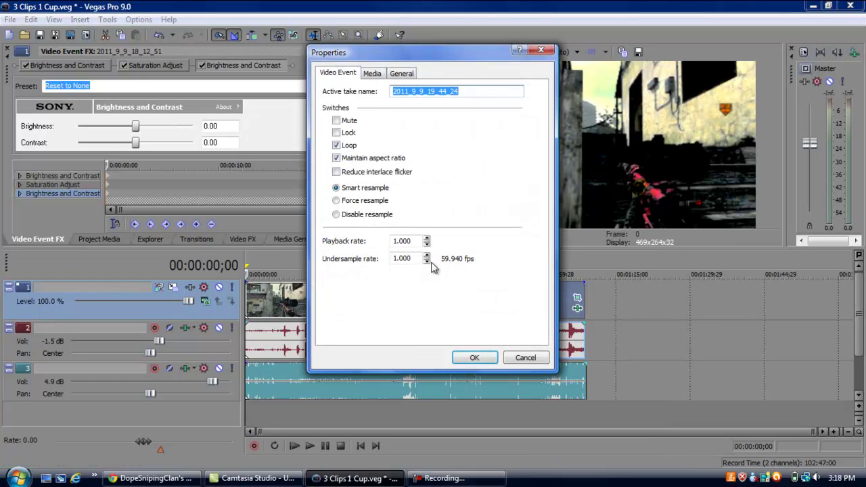
left_click(337, 215)
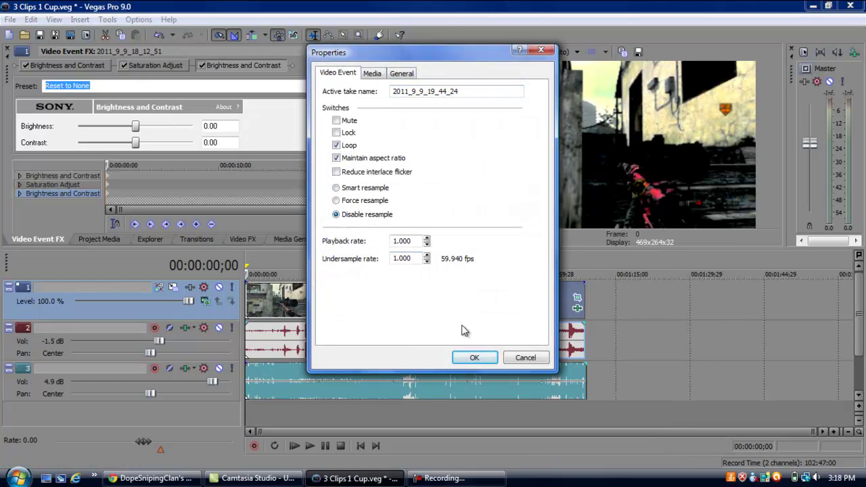
left_click(472, 357)
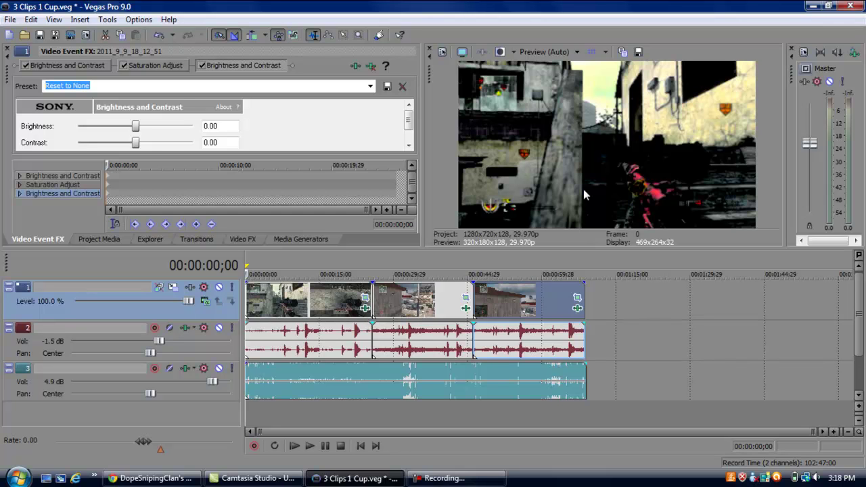
Shrink the first clip's Pan/Crop frame to about 1,251.3 × 703.8
left_click(365, 300)
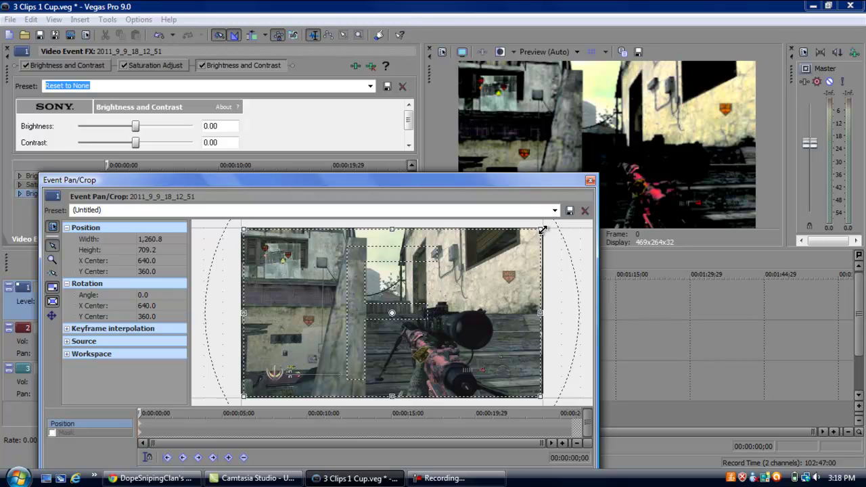
mouse_move(542, 228)
left_mouse_down()
mouse_move(536, 246)
mouse_move(550, 231)
left_mouse_up()
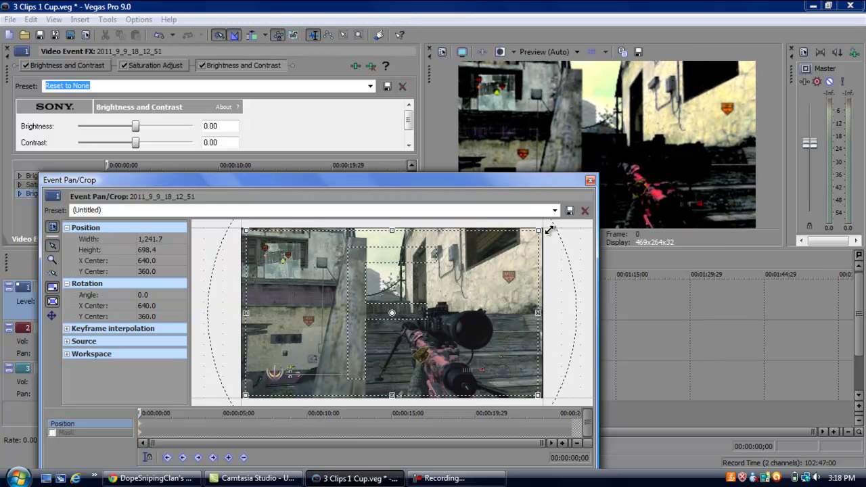
left_click_drag(550, 230, 551, 229)
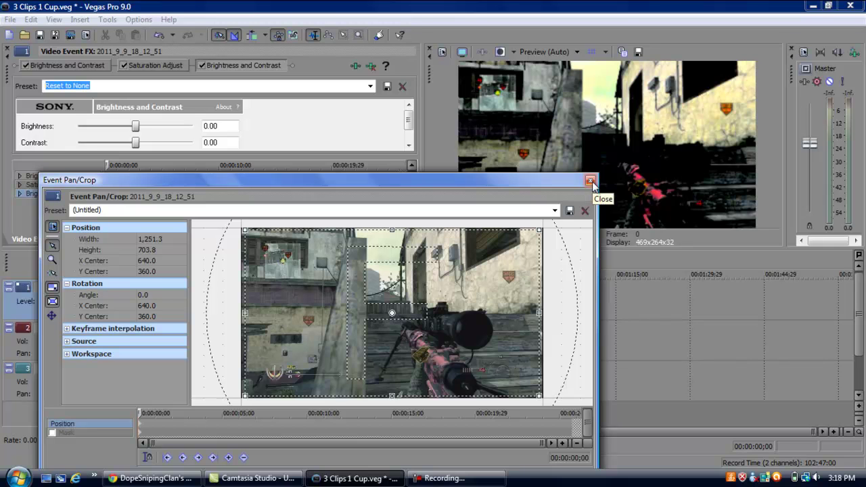
left_click(590, 181)
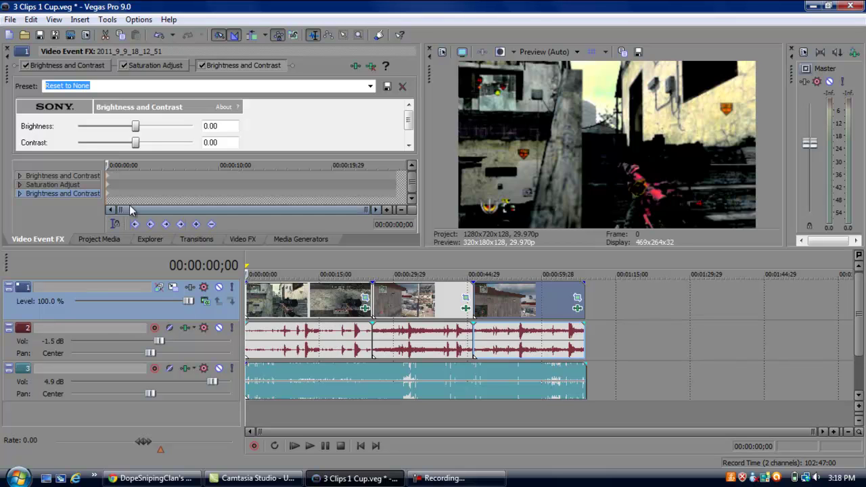
Open the Render As custom settings for the MainConcept AVC/AAC template
left_click(10, 20)
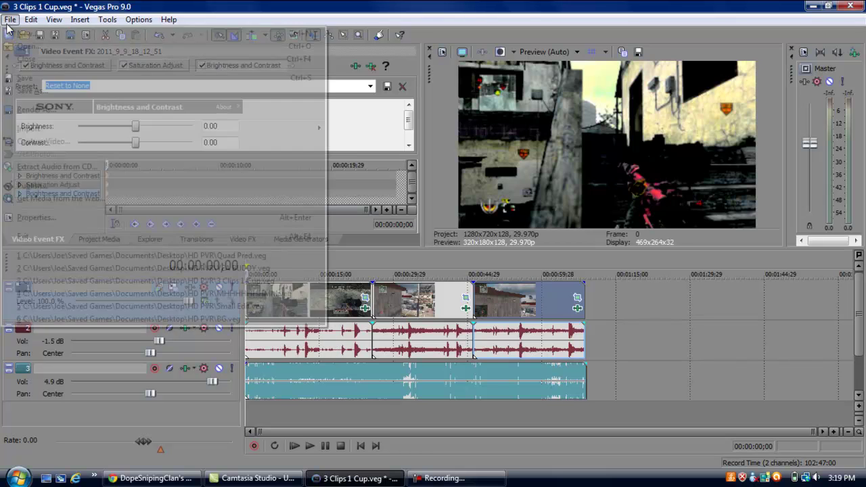
left_click(31, 114)
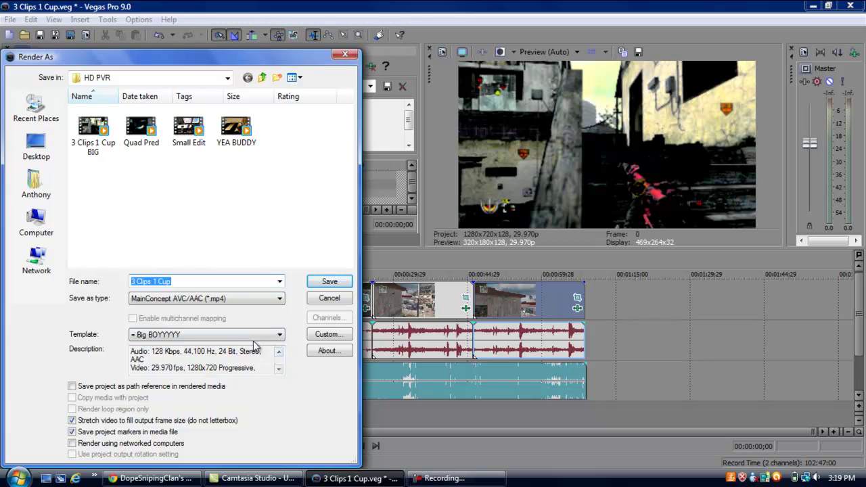
left_click(315, 341)
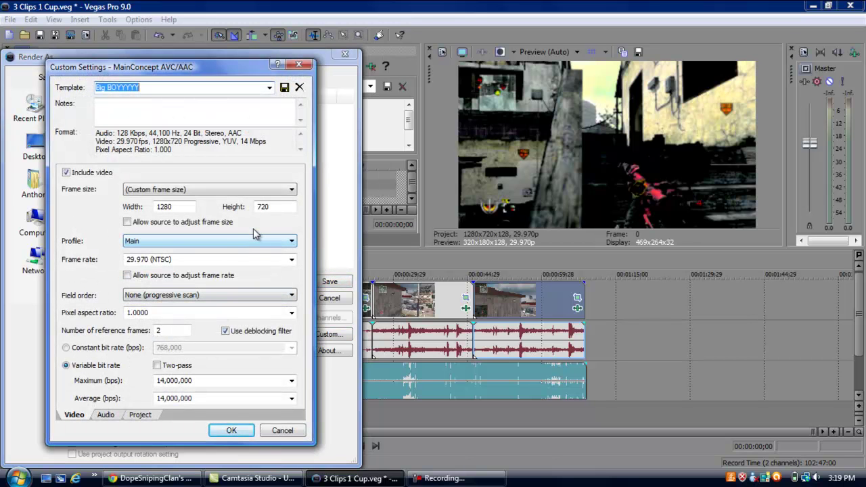
Keep the Big BOYYYYY template and turn on the deblocking filter
left_click(269, 87)
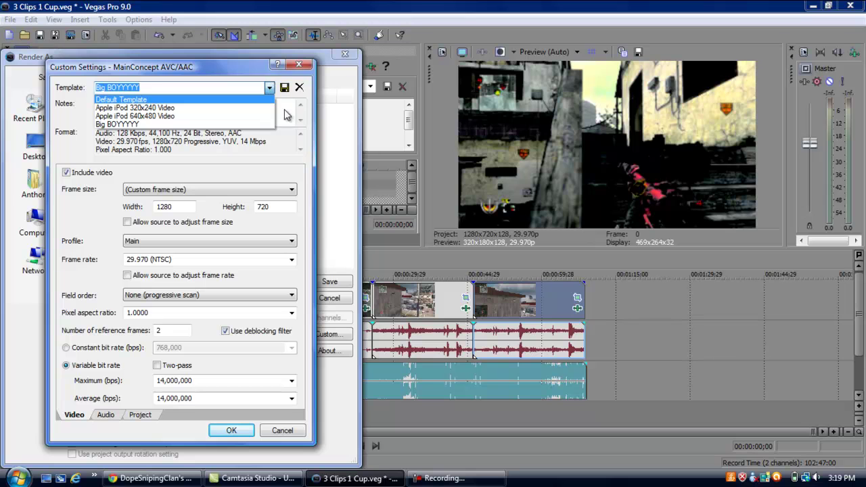
left_click(75, 120)
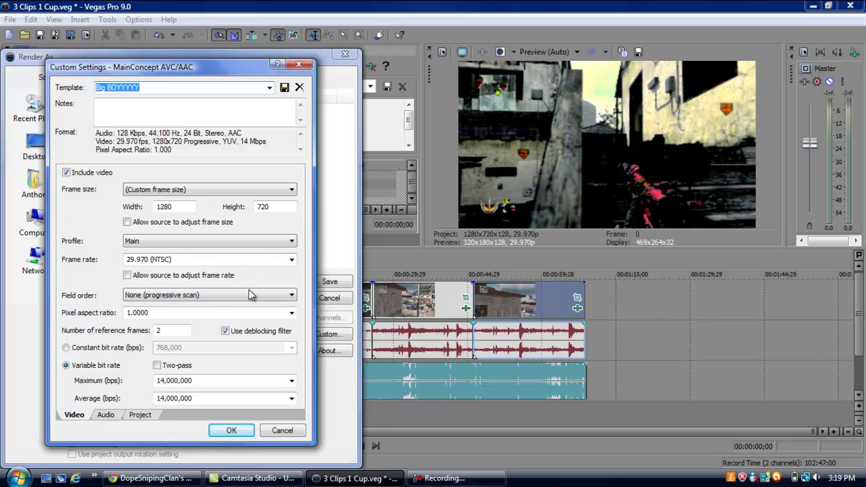
left_click(226, 330)
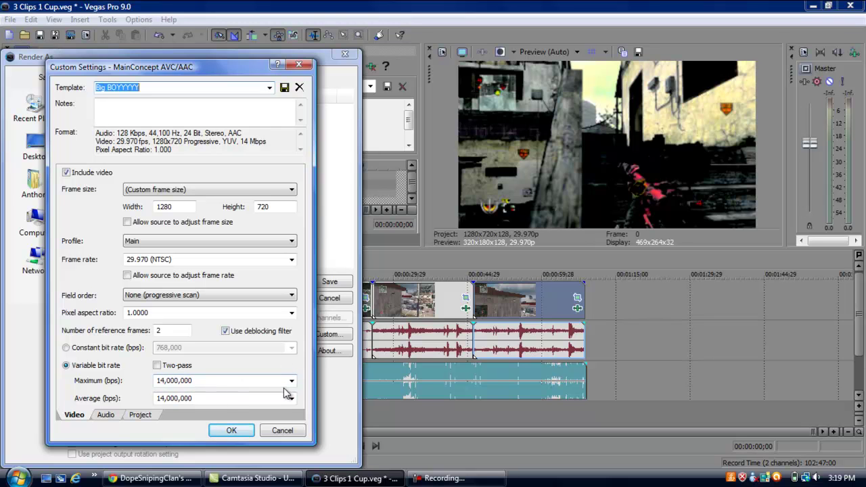
Confirm audio at 44,100 Hz, 128,000 bps and Best rendering quality, then close Custom Settings
left_click(107, 415)
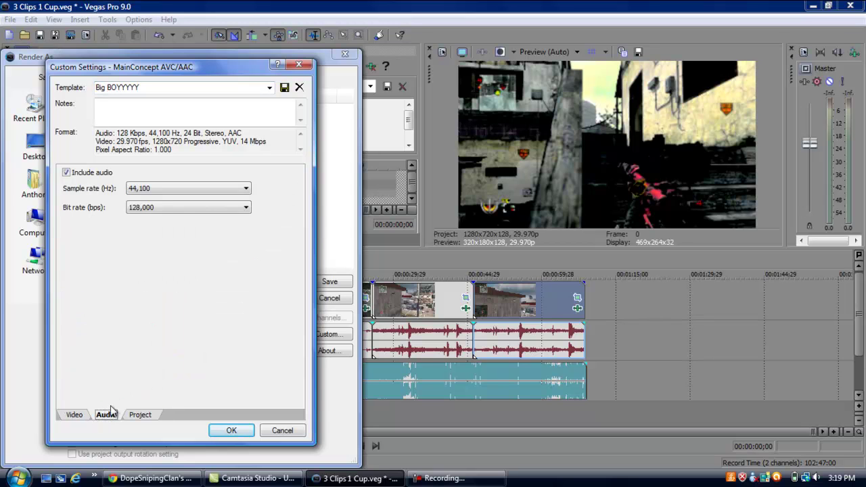
left_click(242, 207)
left_click(149, 415)
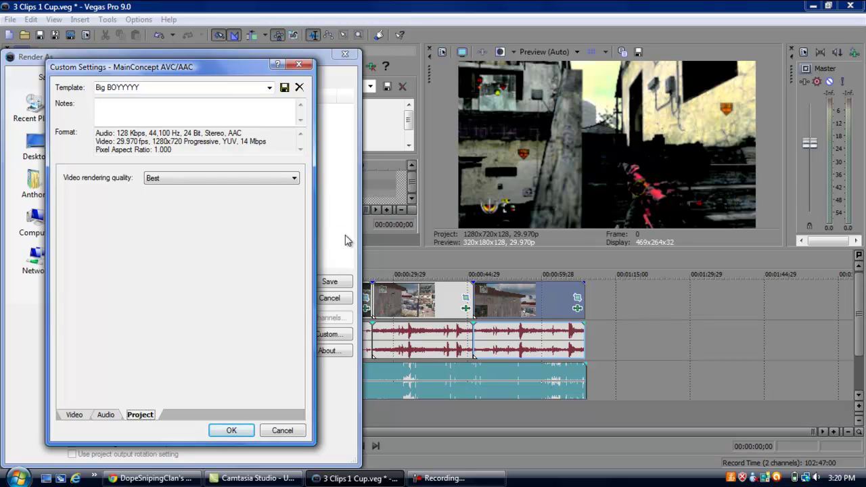
left_click(300, 65)
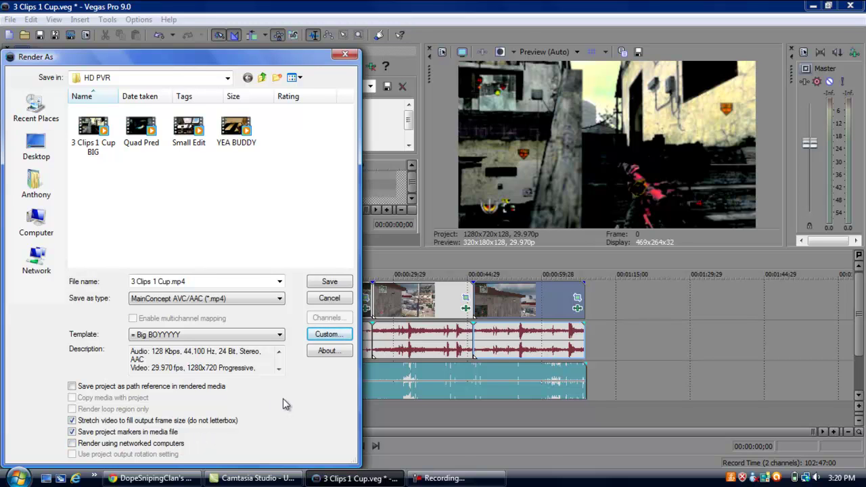
left_click(274, 305)
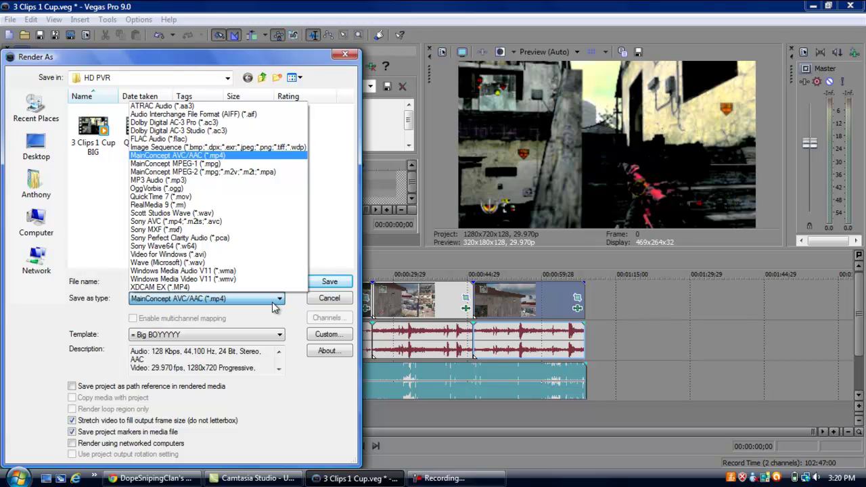
left_click(274, 306)
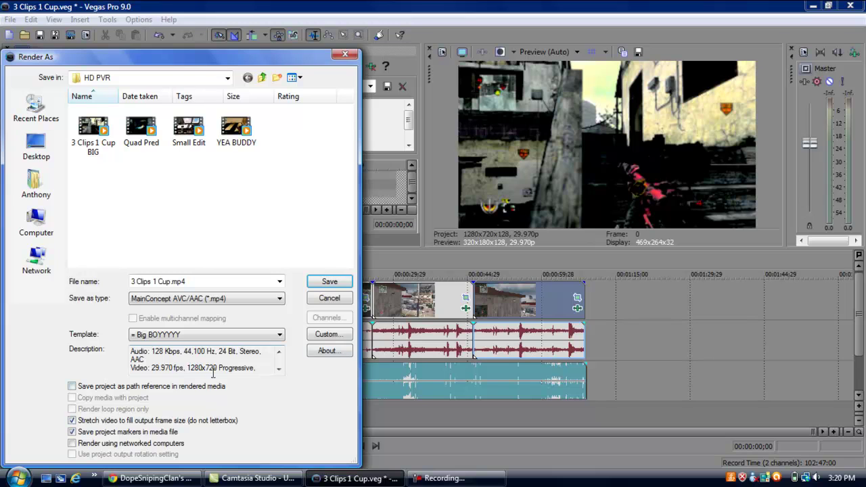
left_click(278, 369)
left_click(278, 370)
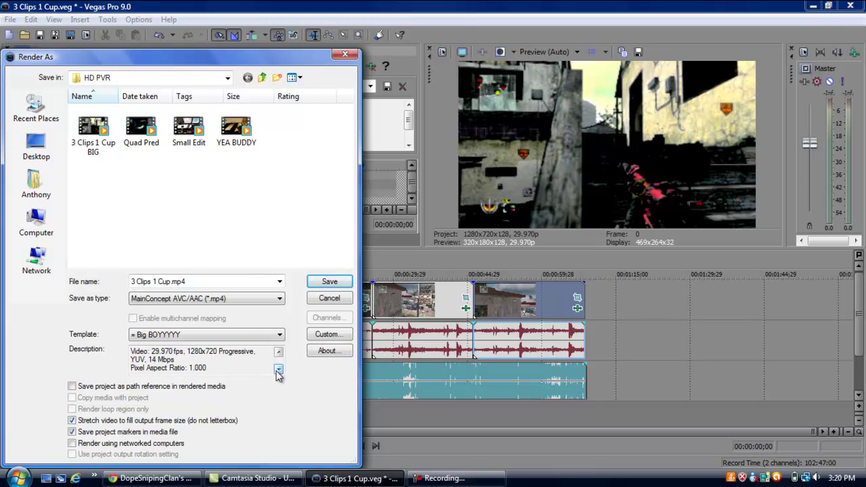
double_click(278, 353)
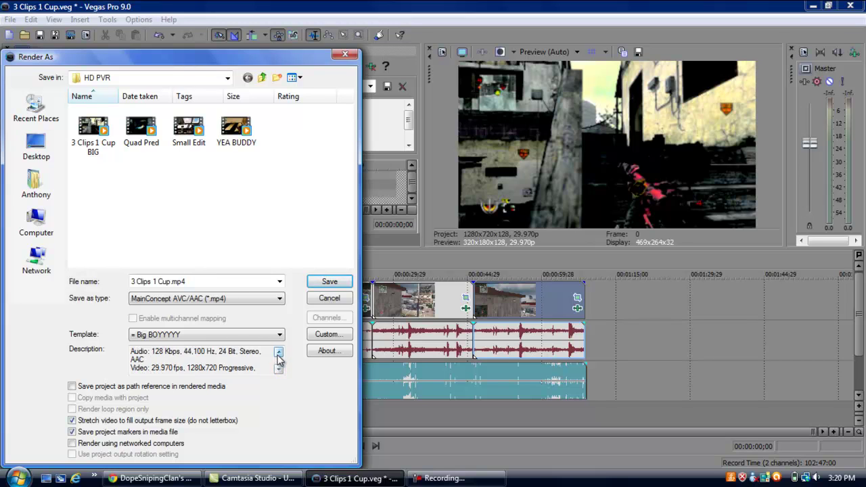
Dismiss the Render As dialog without rendering and return to the three-clip timeline
left_click(346, 53)
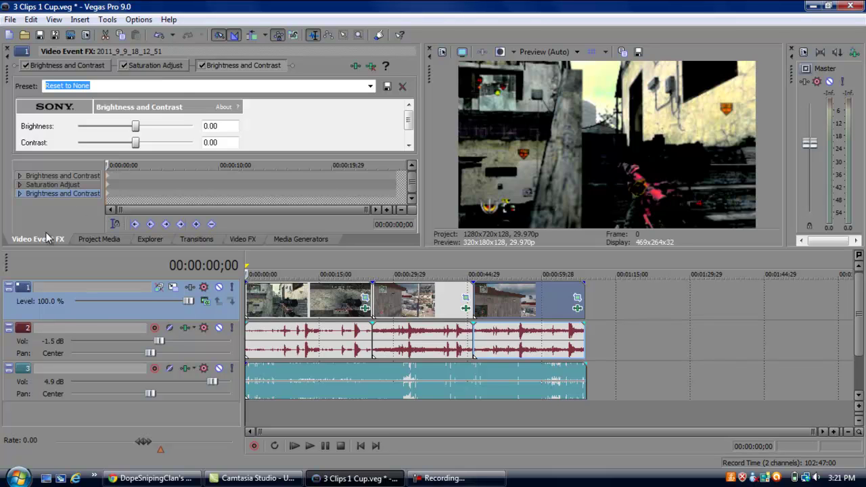
mouse_move(452, 484)
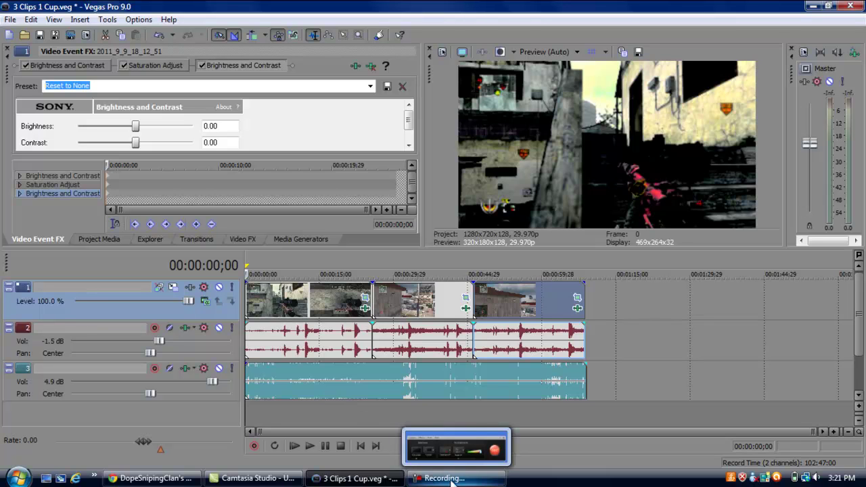
left_click(489, 480)
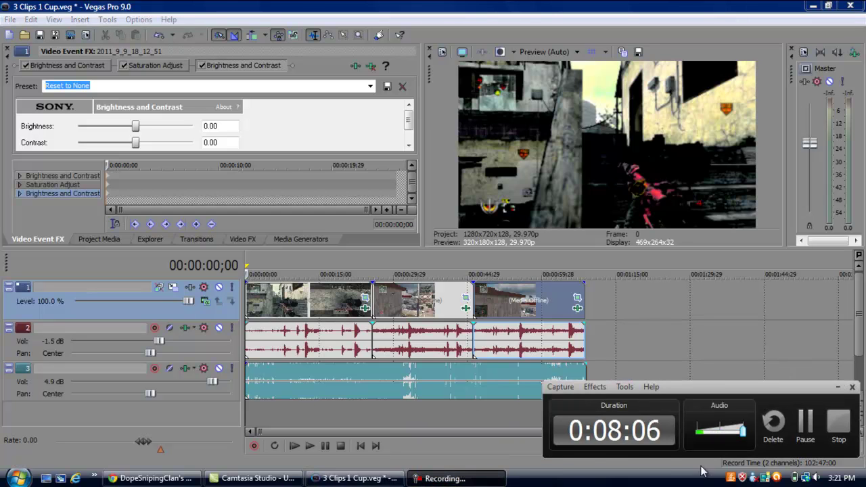